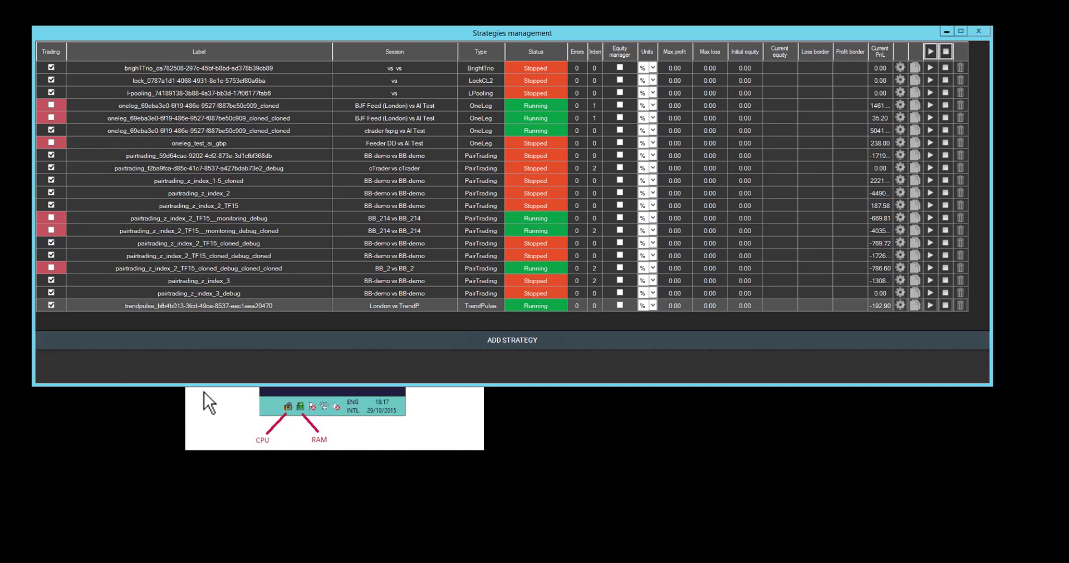
# Step: Start adding a new strategy and choose Triangular as its type instead of OneLeg
pyautogui.click(530, 350)
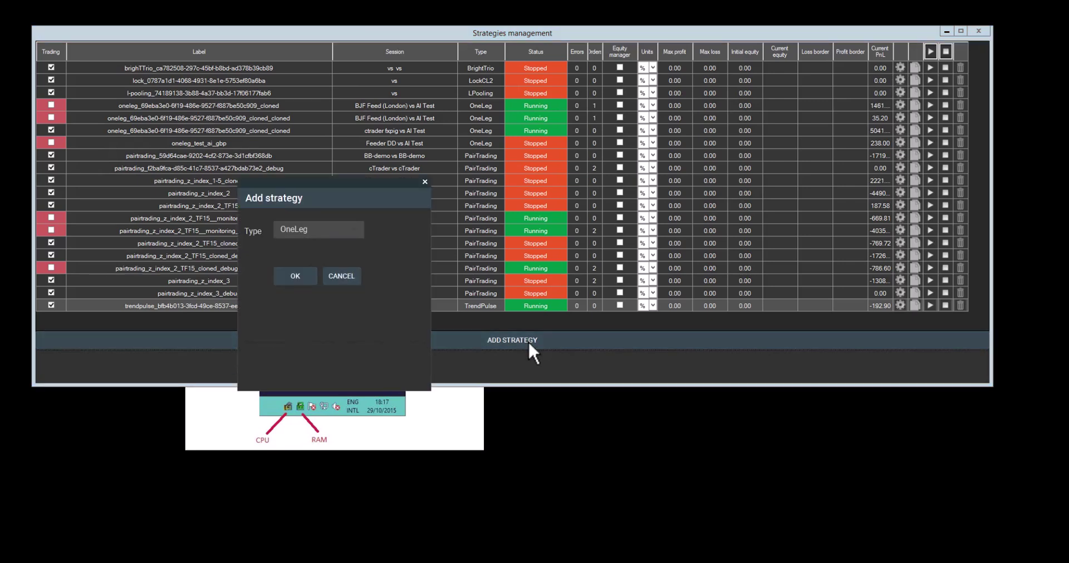
pyautogui.click(357, 229)
pyautogui.scroll(-1, 344, 292)
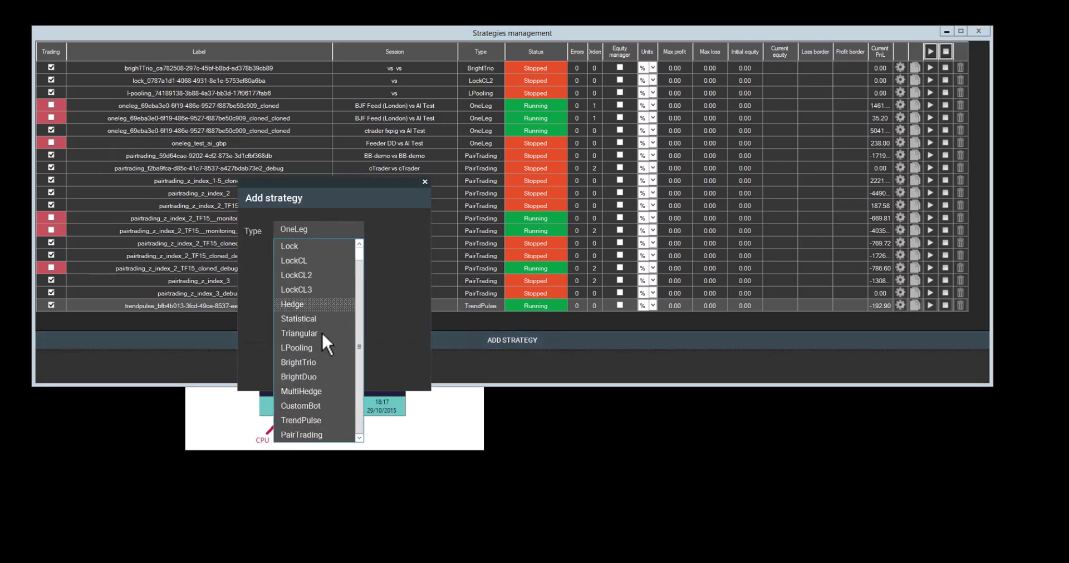
pyautogui.click(319, 333)
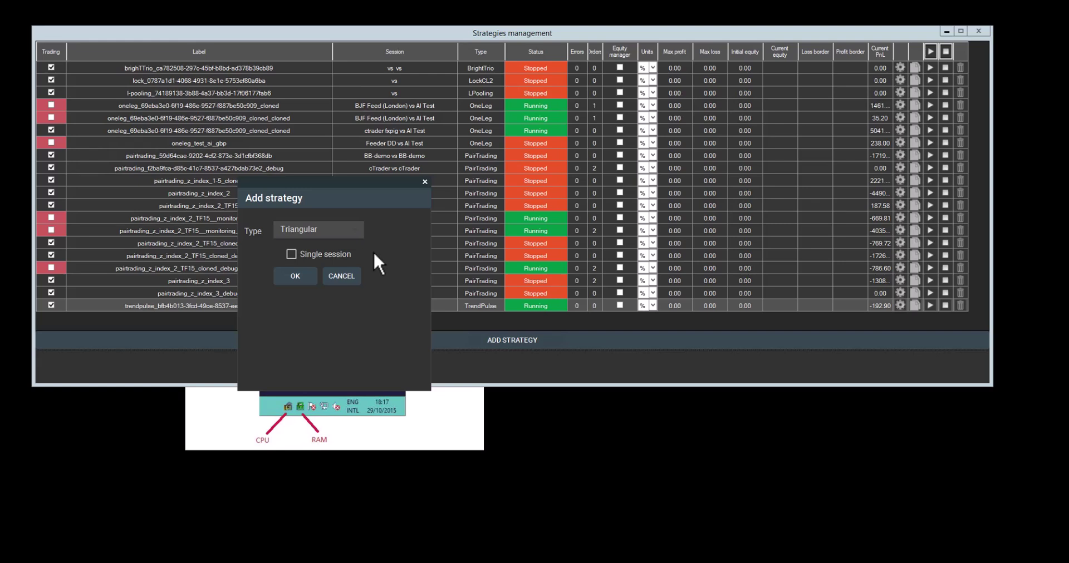
# Step: Create the Triangular arb strategy, move its window higher, and show its settings form
pyautogui.click(298, 275)
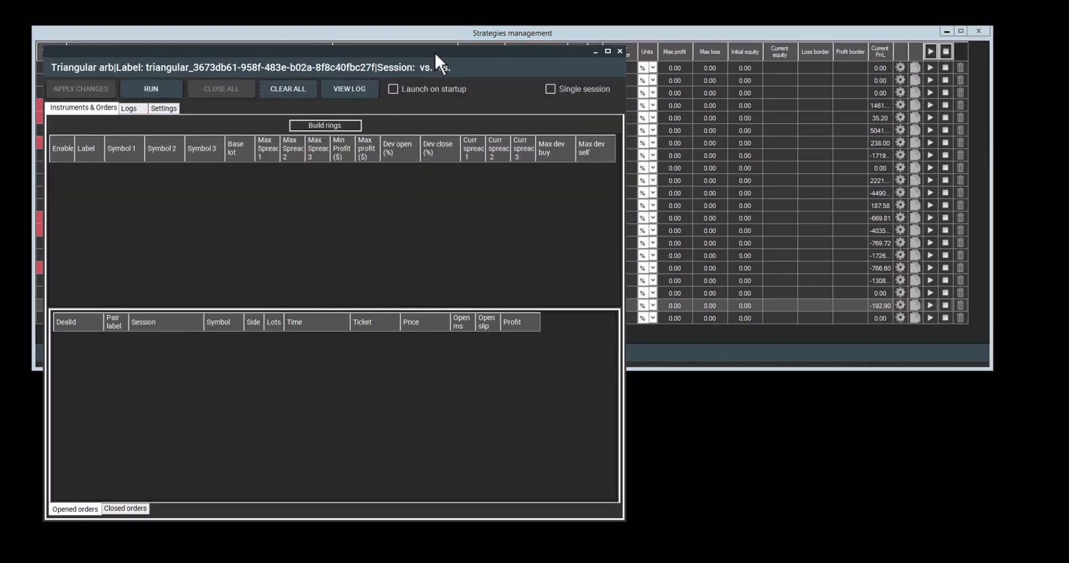
pyautogui.moveTo(434, 51); pyautogui.dragTo(479, 26)
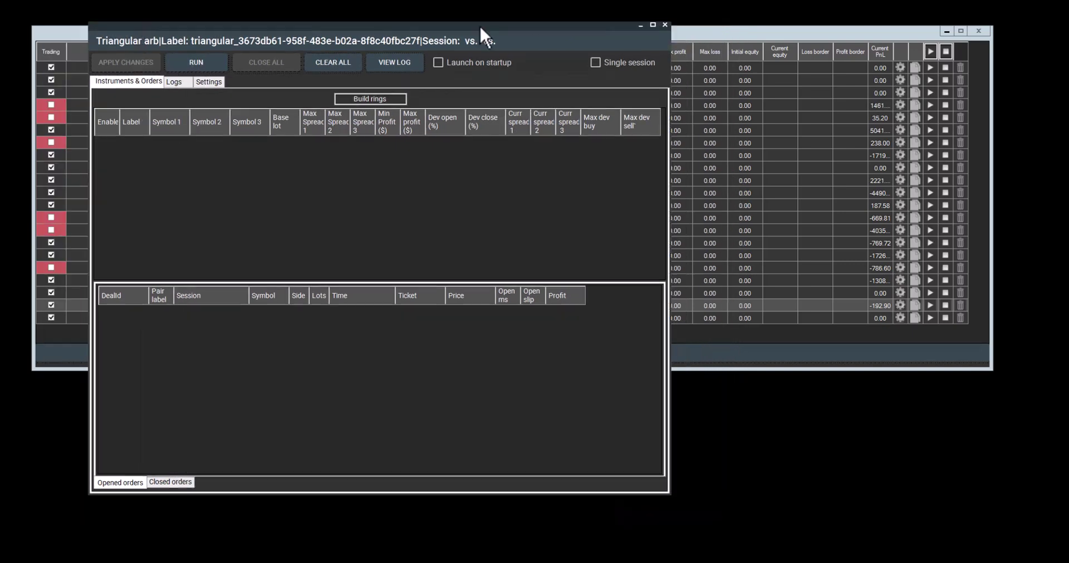
pyautogui.click(215, 82)
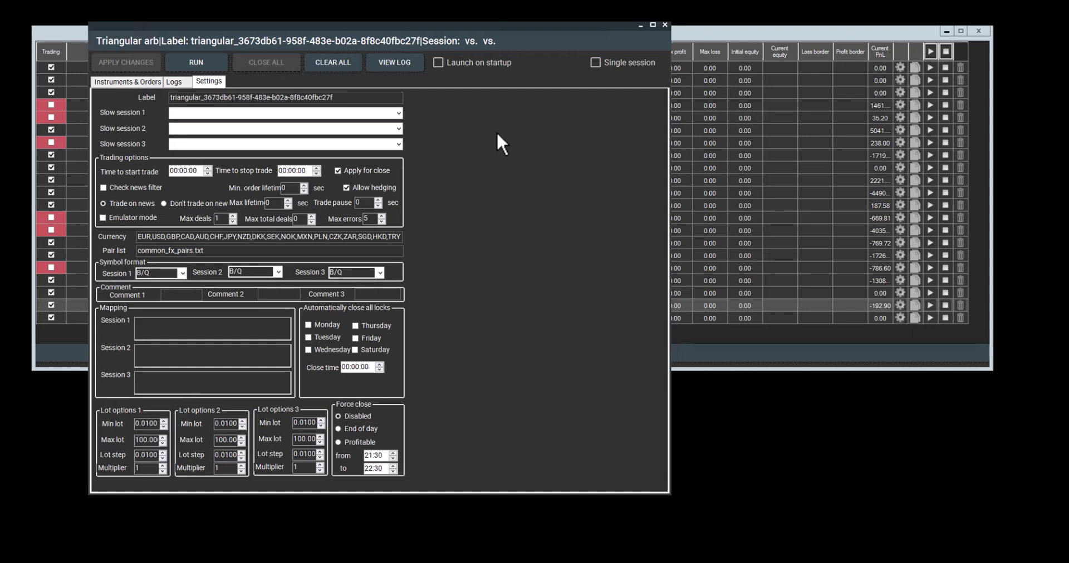
# Step: Set Slow session 1, Slow session 2 and Slow session 3 all to BB_214
pyautogui.click(400, 111)
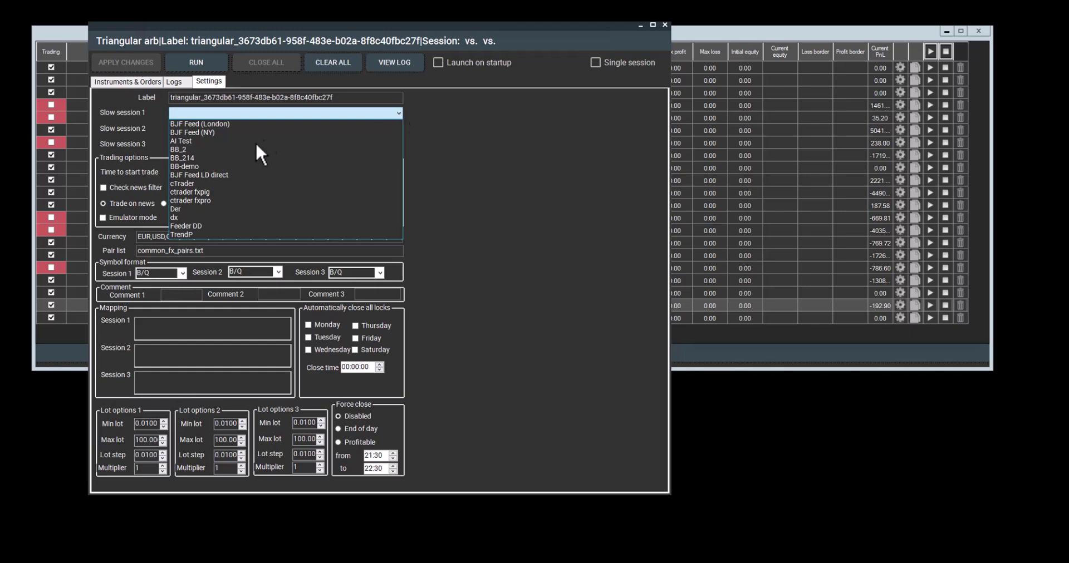
pyautogui.click(232, 158)
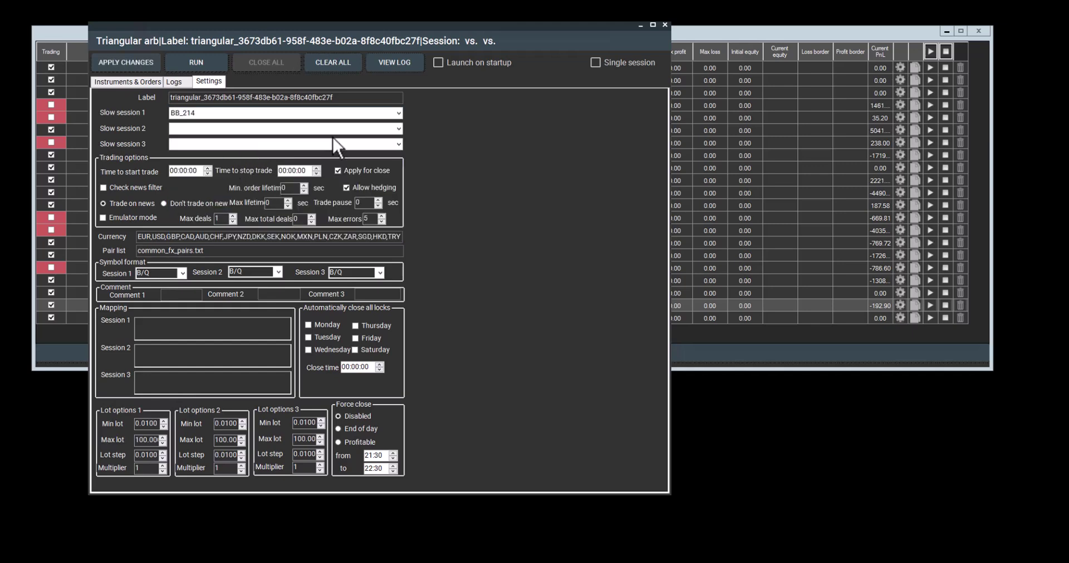
pyautogui.click(398, 128)
pyautogui.click(198, 173)
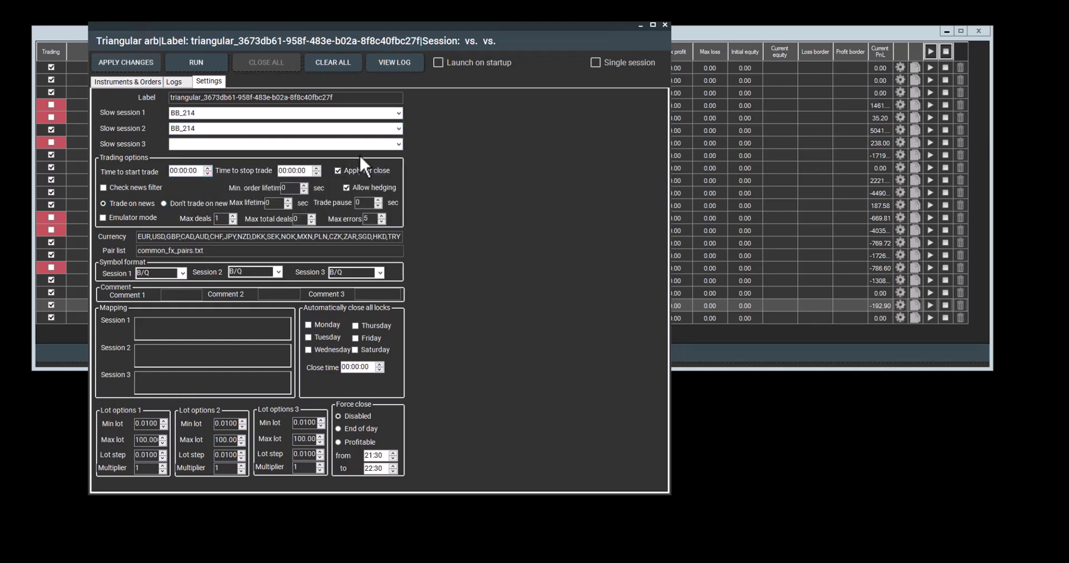
pyautogui.click(396, 144)
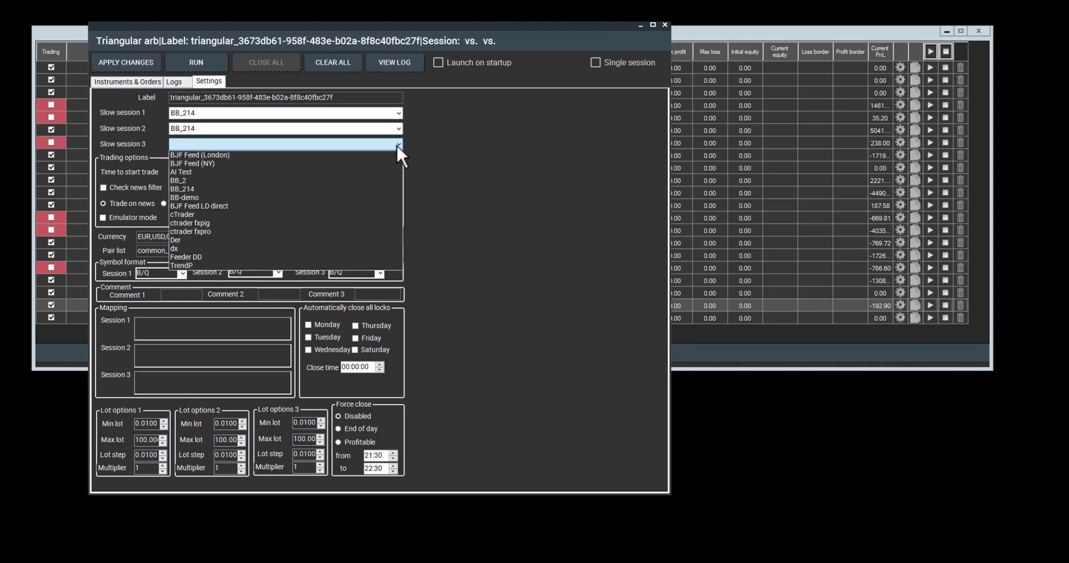
pyautogui.click(239, 189)
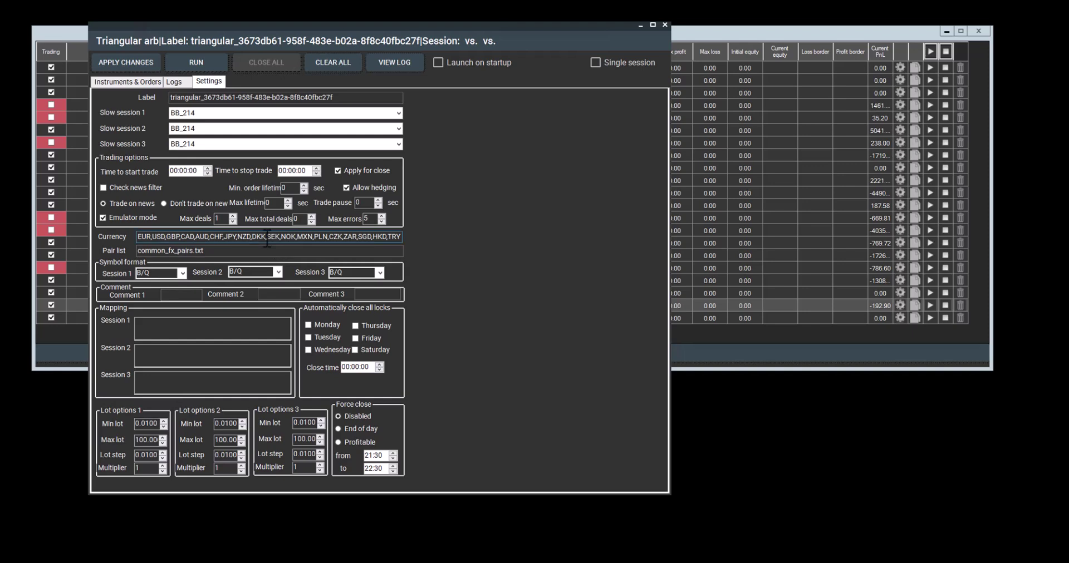
pyautogui.click(173, 249)
pyautogui.moveTo(216, 250); pyautogui.dragTo(137, 251)
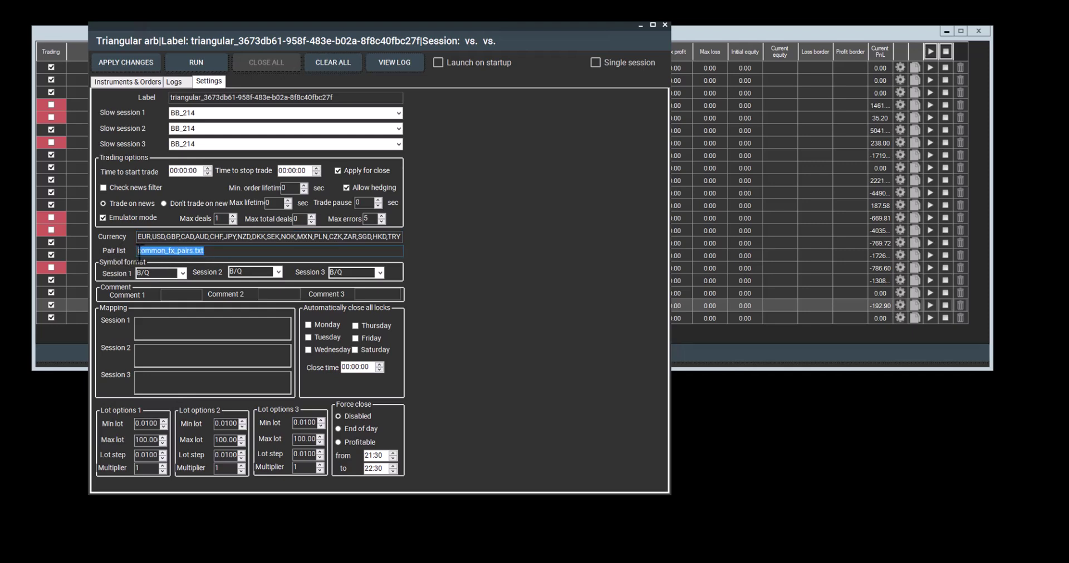
pyautogui.click(222, 252)
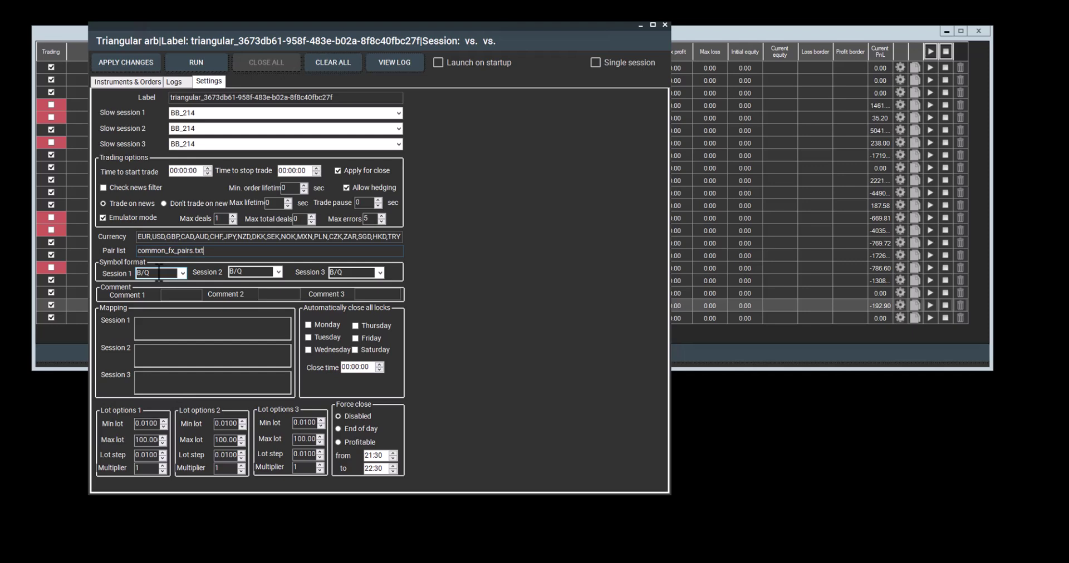
# Step: Set the Session 1 symbol format to BQ with a trailing p, giving BQp
pyautogui.click(183, 272)
pyautogui.click(182, 272)
pyautogui.click(167, 273)
pyautogui.write('.fx')
pyautogui.click(183, 271)
pyautogui.click(157, 293)
pyautogui.click(161, 273)
pyautogui.write('p')
# Step: Copy BQp into the Session 2 and Session 3 symbol format boxes
pyautogui.moveTo(163, 273); pyautogui.dragTo(138, 280)
pyautogui.hotkey('ctrl', 'c')
pyautogui.doubleClick(250, 272)
pyautogui.hotkey('ctrl', 'v')
pyautogui.doubleClick(341, 271)
pyautogui.hotkey('ctrl', 'v')
pyautogui.write('EURUSD=')
pyautogui.press('BackSpace')
pyautogui.press('BackSpace')
pyautogui.press('BackSpace')
pyautogui.press('BackSpace')
pyautogui.press('BackSpace')
pyautogui.press('BackSpace')
pyautogui.press('BackSpace')
pyautogui.click(339, 442)
pyautogui.click(136, 82)
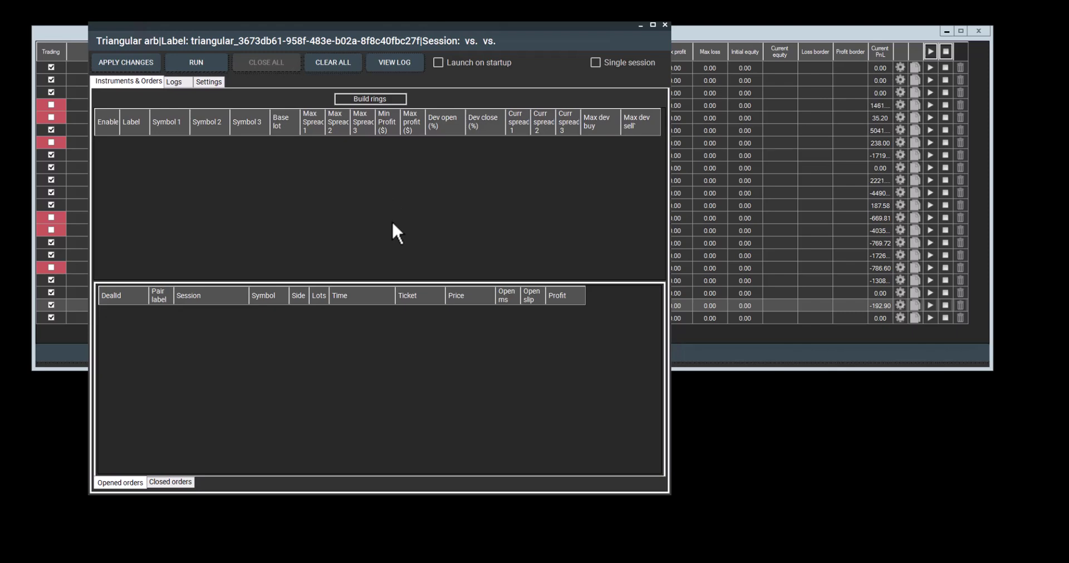
# Step: Show the Triangular arb settings form to review its session, currency and lot options
pyautogui.click(215, 82)
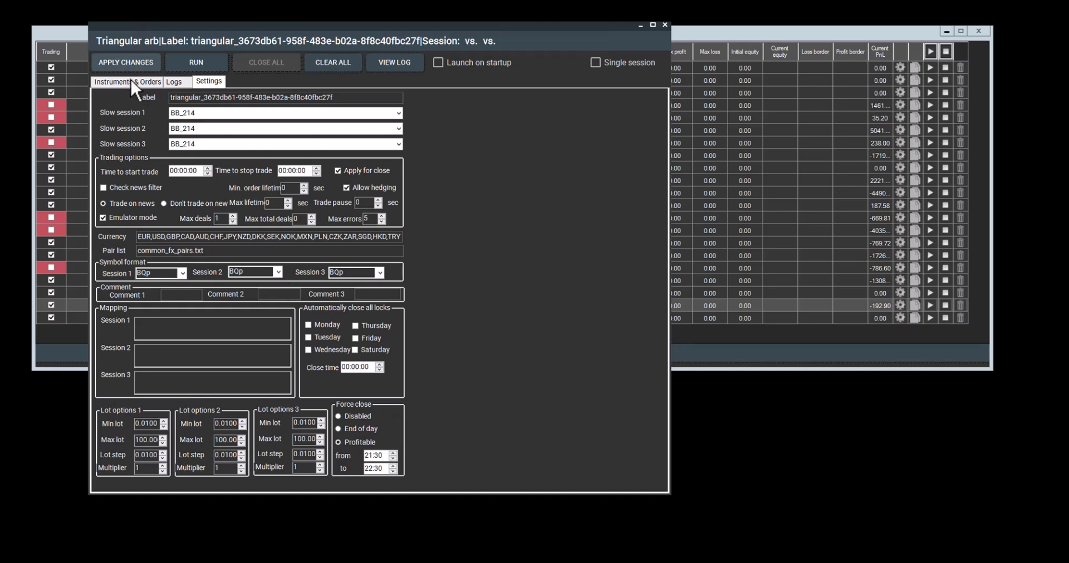
# Step: Apply the settings, build the triangular rings on Instruments & Orders, and widen the window
pyautogui.click(129, 62)
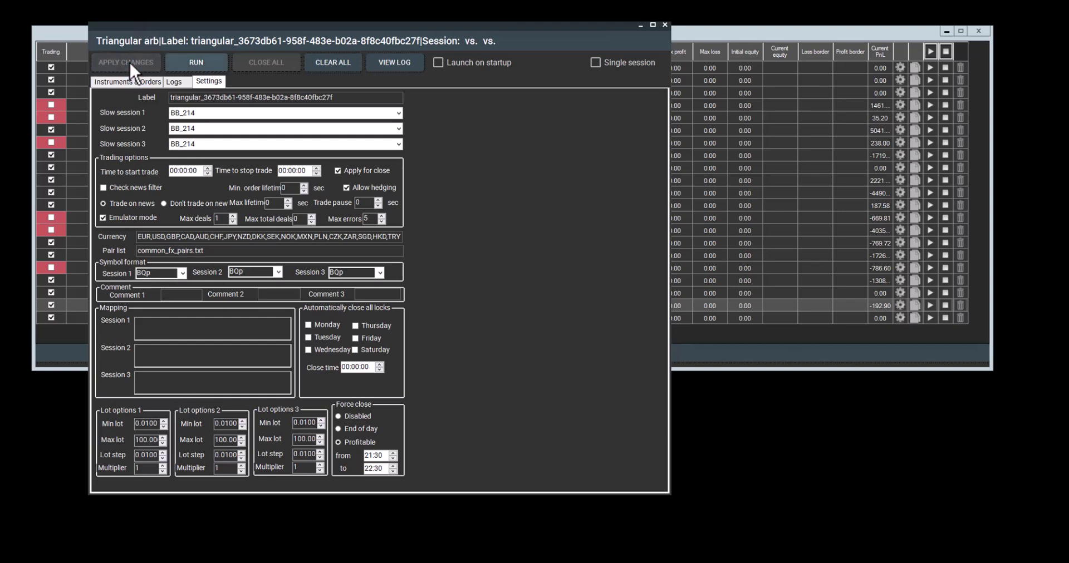
pyautogui.click(130, 82)
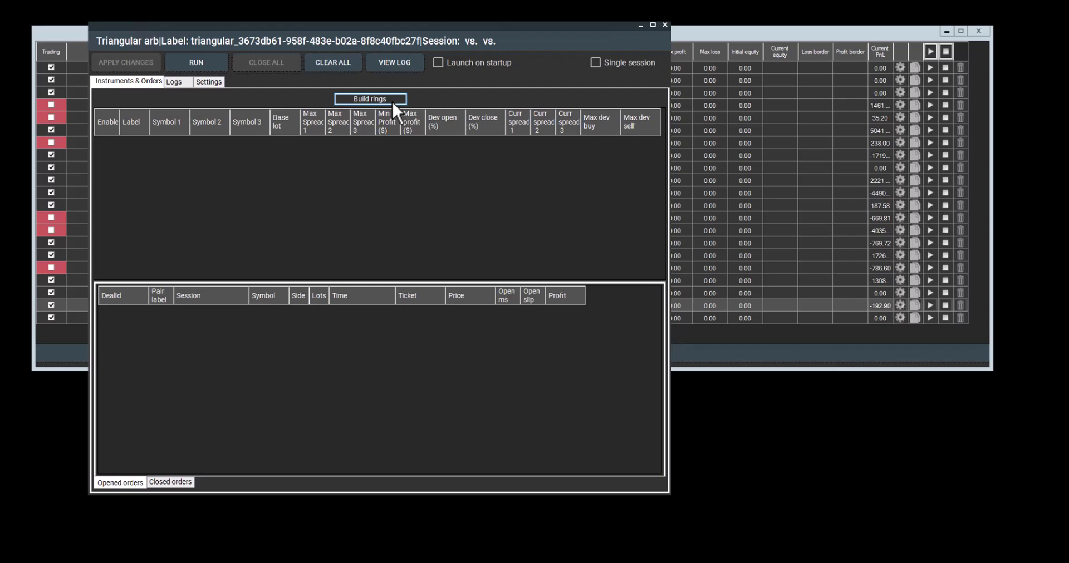
pyautogui.click(387, 97)
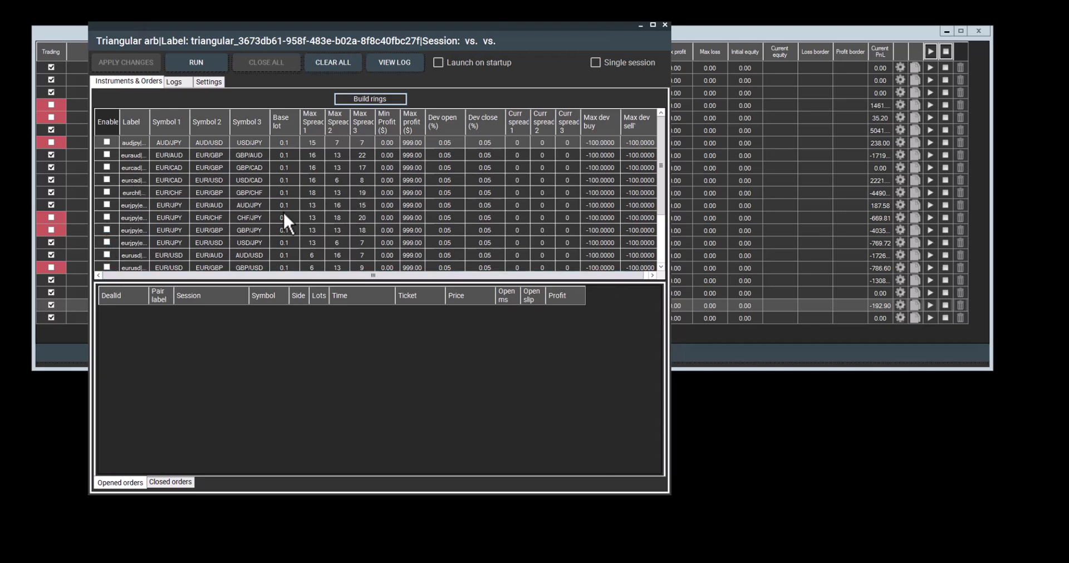
pyautogui.moveTo(671, 145); pyautogui.dragTo(839, 157)
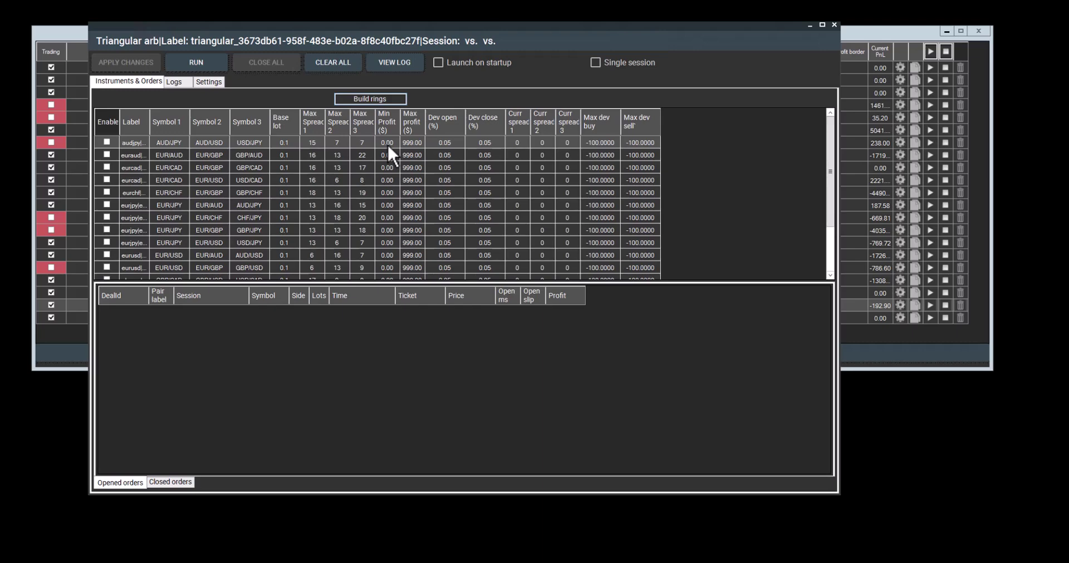
pyautogui.click(210, 83)
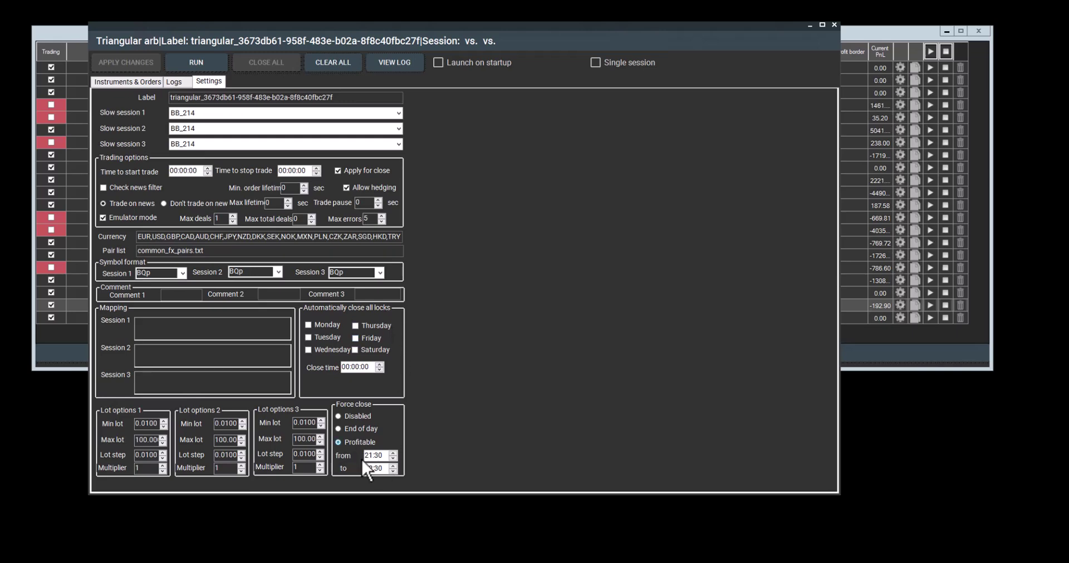
pyautogui.click(134, 81)
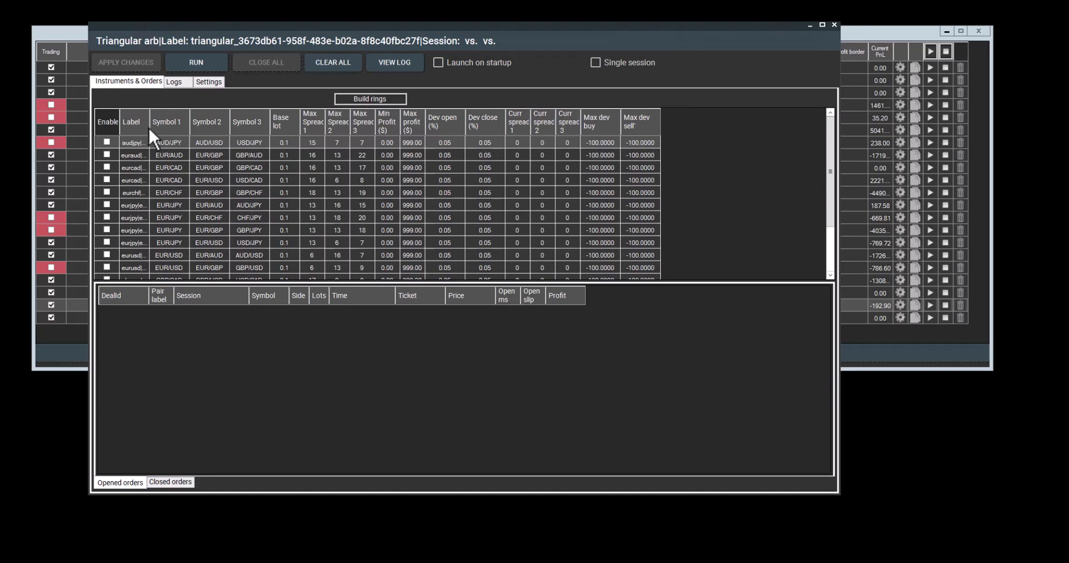
# Step: Widen the rings table's Label column so labels like audjpy|audusd|usdjpy show fully
pyautogui.moveTo(149, 126); pyautogui.dragTo(191, 126)
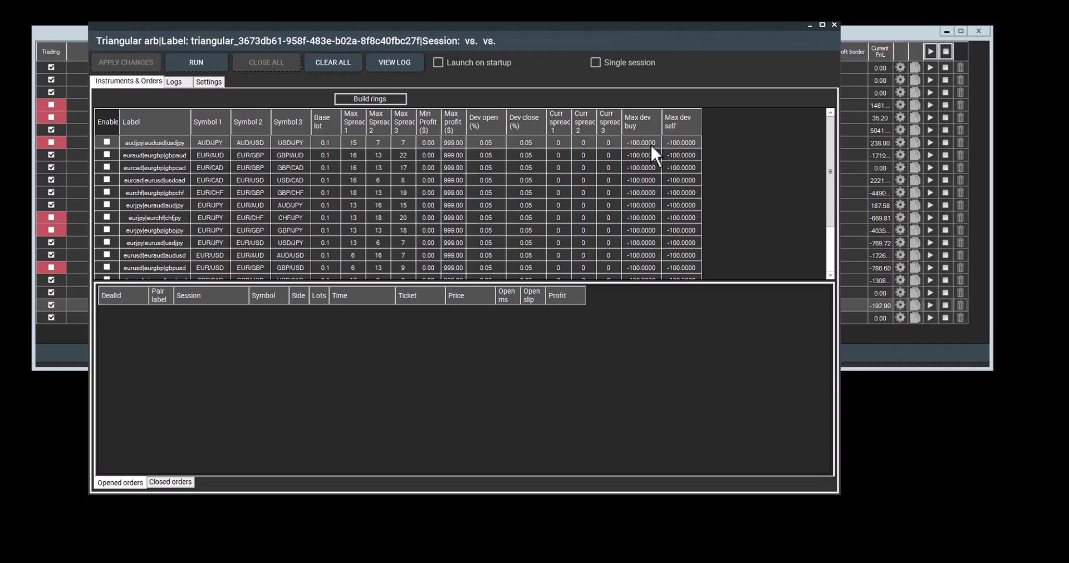
pyautogui.click(214, 81)
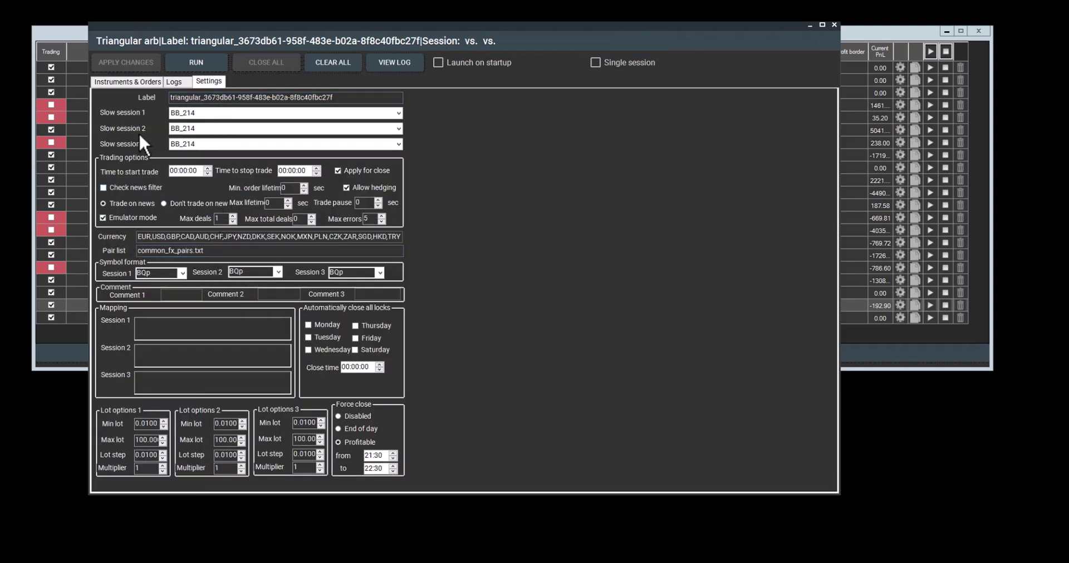
pyautogui.click(142, 83)
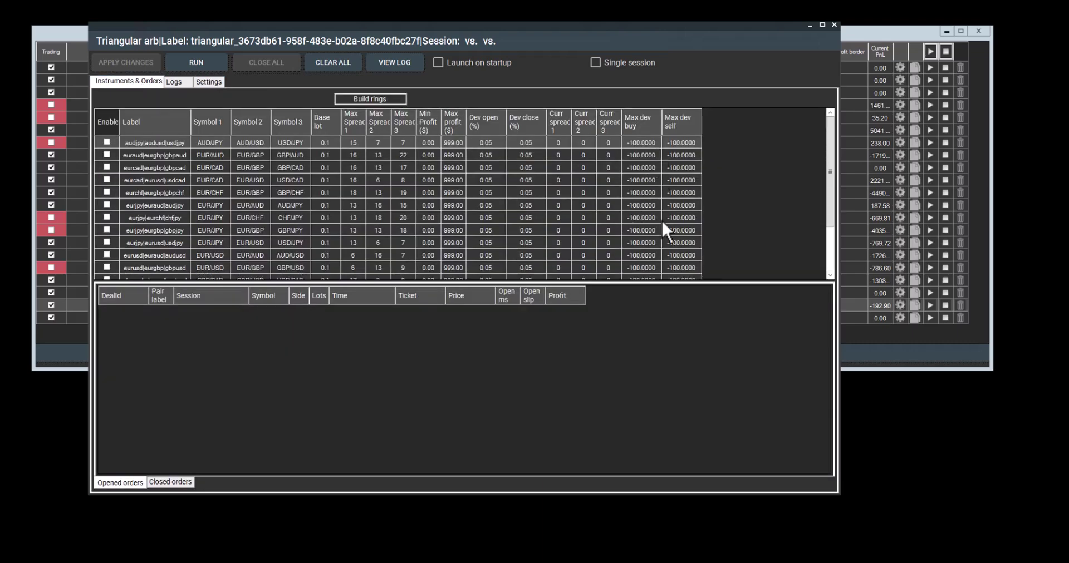